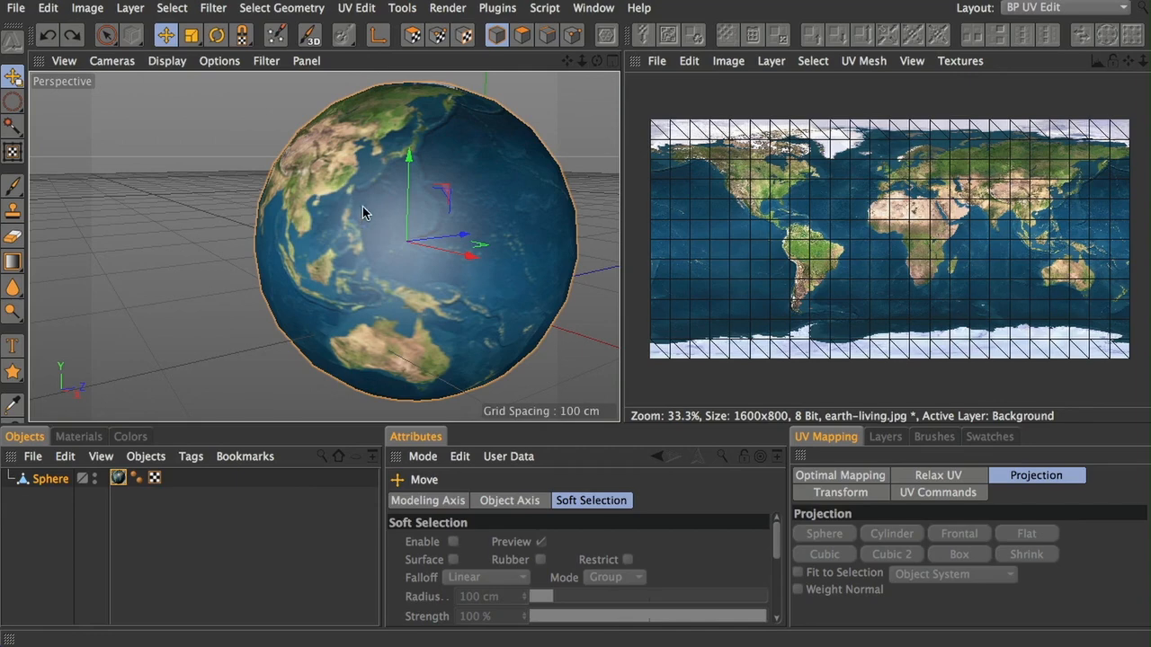
Display the globe in the perspective view with Quick Shading (Lines)
left_click_drag(356, 226, 407, 207, "alt")
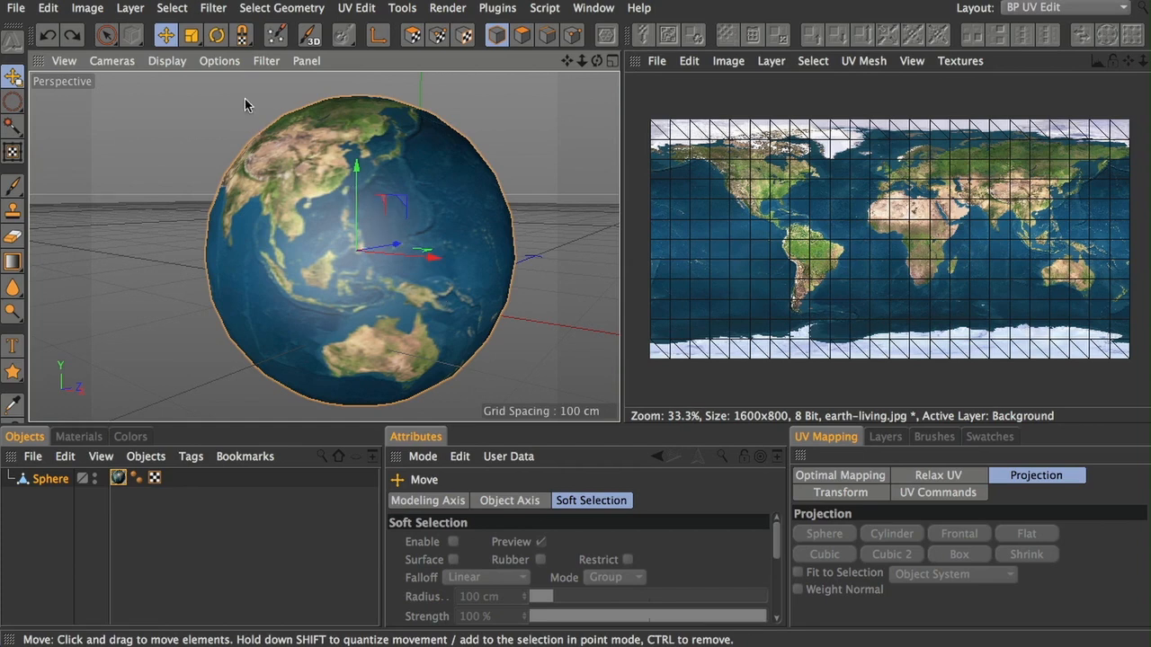
left_click(172, 61)
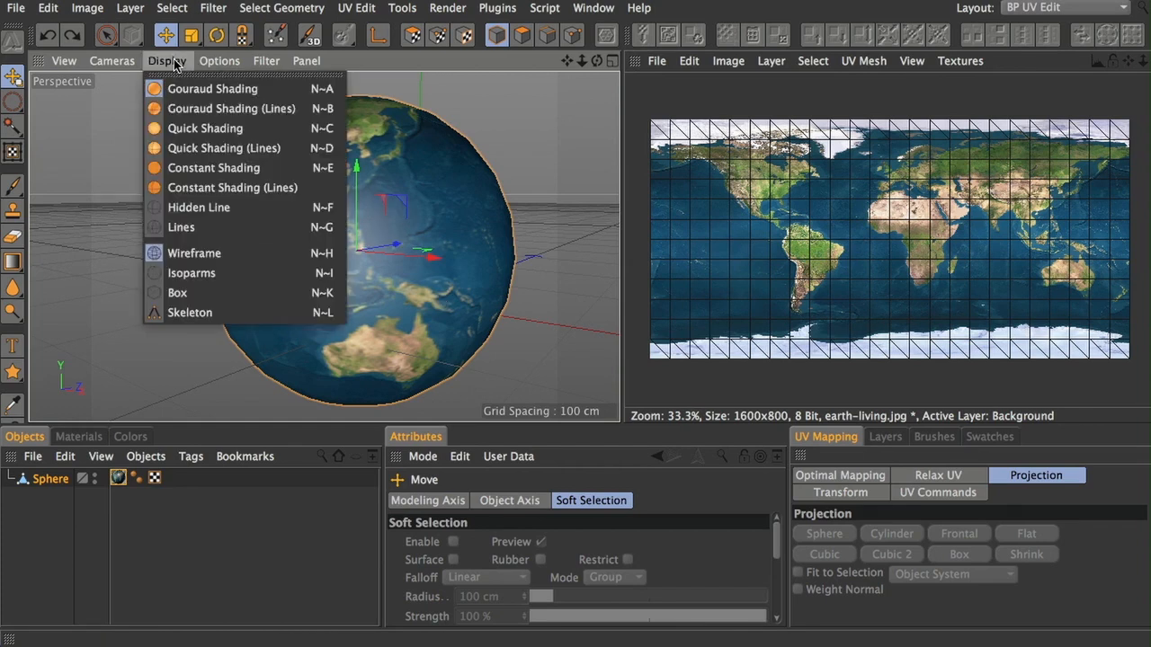
left_click(206, 149)
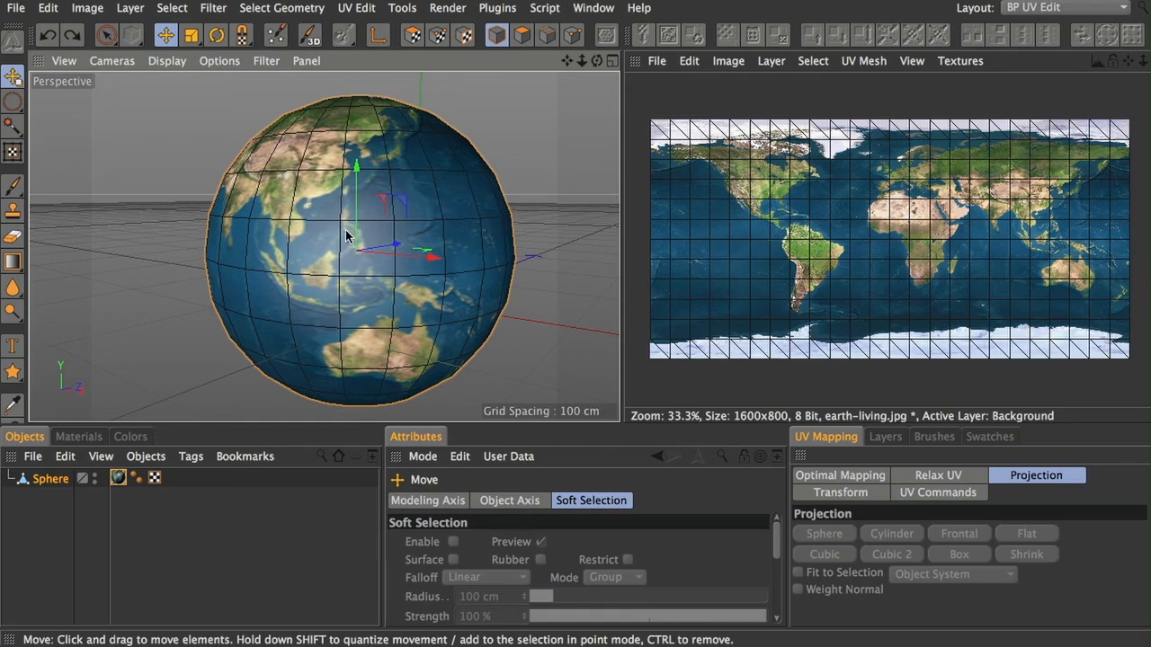
Examine how the polygon grid divides the map texture across the globe, from the Pacific Ocean to Australia
left_click_drag(342, 180, 368, 187, "alt")
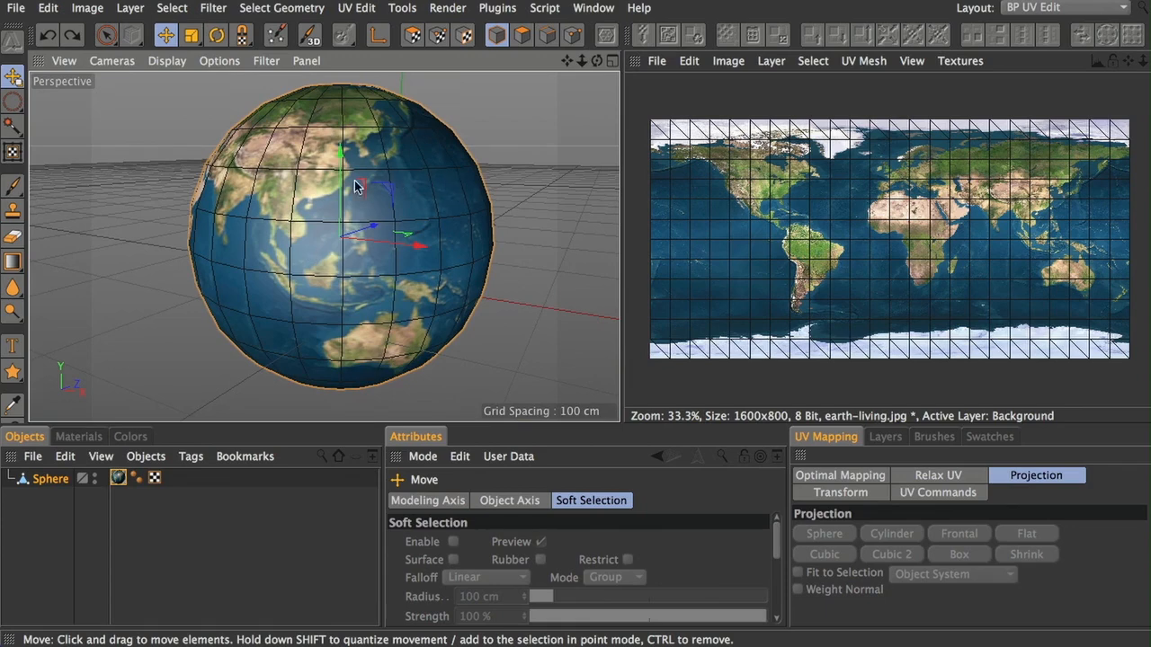
left_click_drag(458, 193, 378, 180, "alt")
scroll(475, 184, "up", 2)
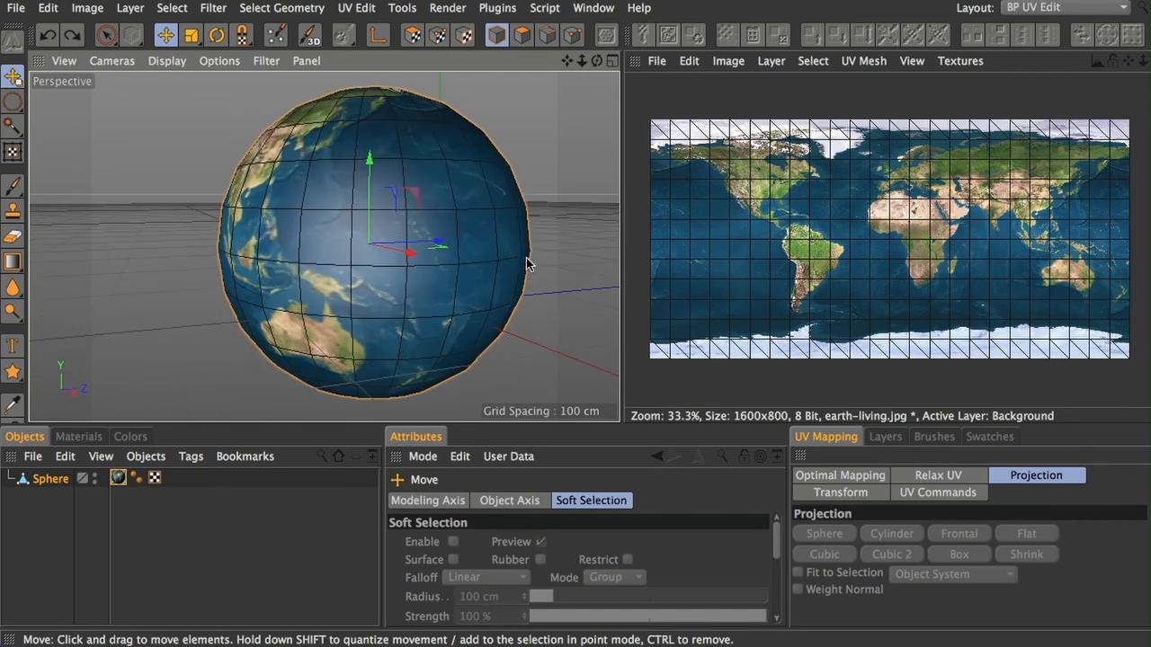
scroll(525, 196, "up", 1)
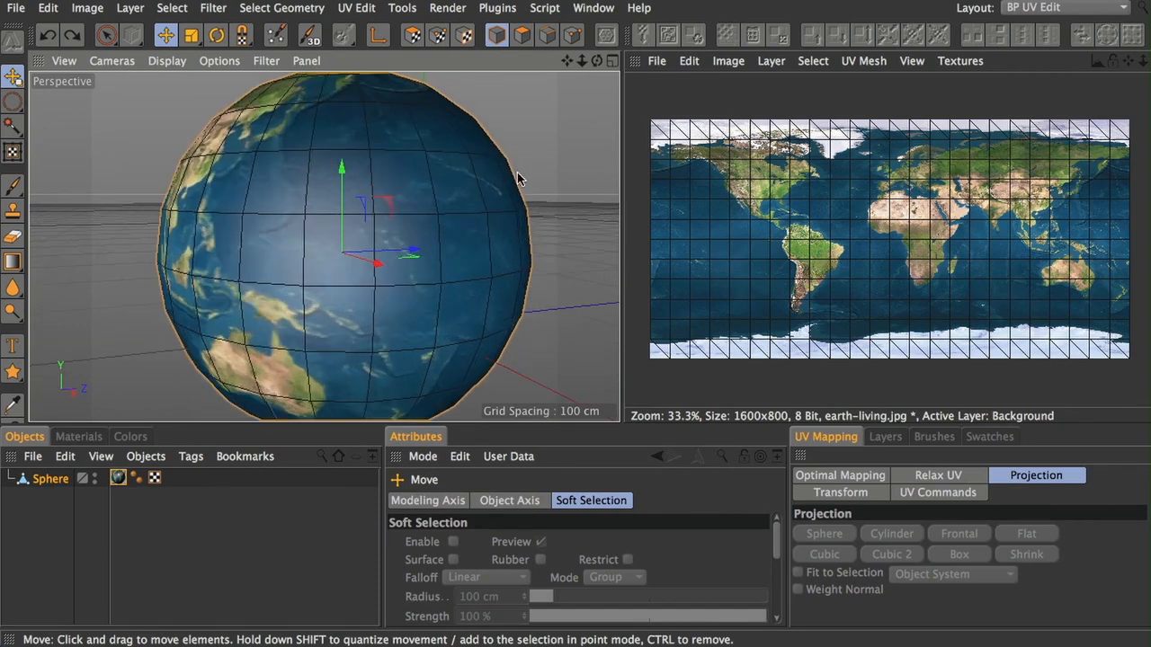
scroll(526, 216, "up", 1)
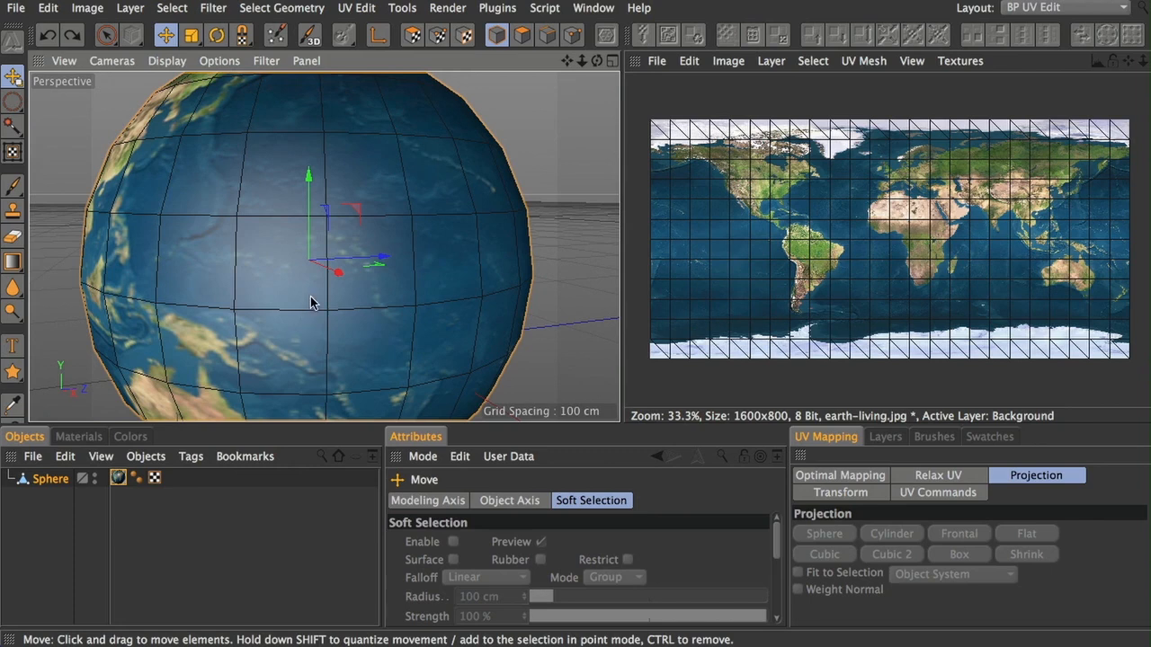
scroll(319, 303, "down", 2)
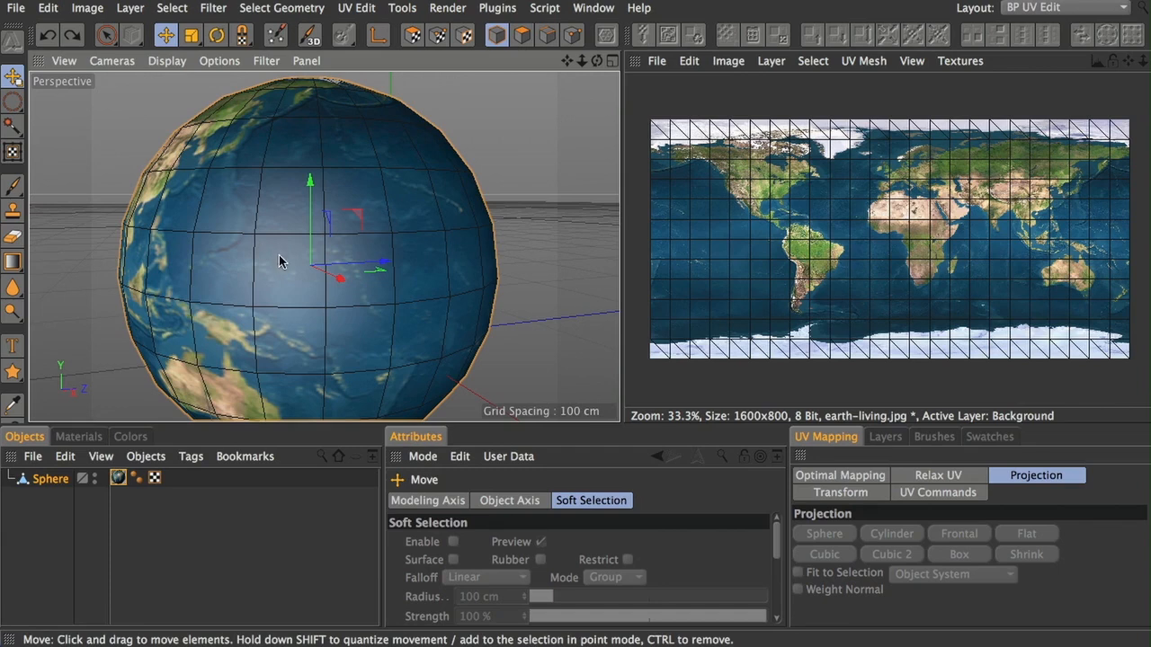
left_click_drag(298, 356, 455, 210, "alt")
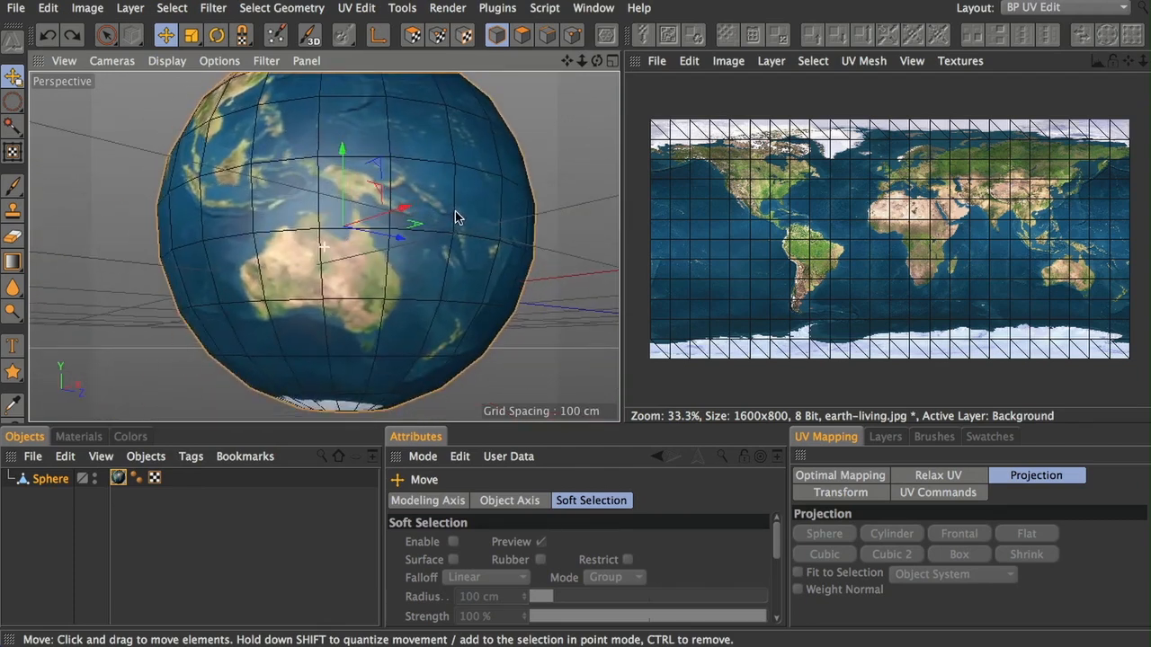
scroll(353, 281, "up", 2)
left_click_drag(326, 290, 336, 311, "alt")
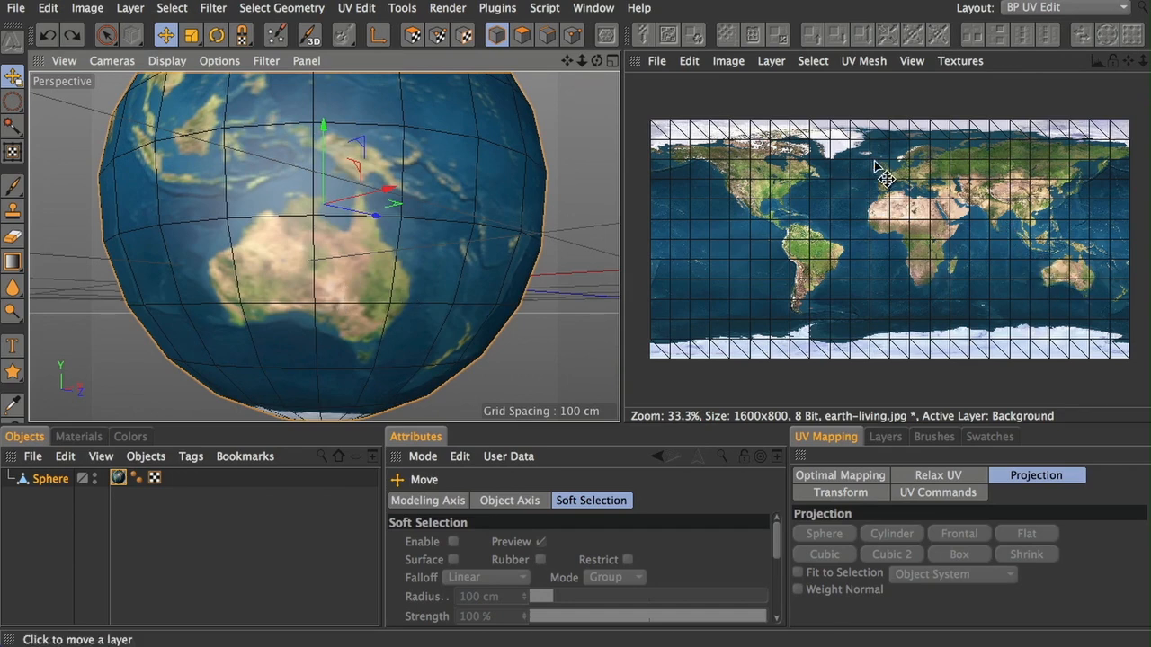
In UV polygon editing mode, use Live Selection to select a two-by-two block of UV polygons over Australia on the texture map
left_click(412, 35)
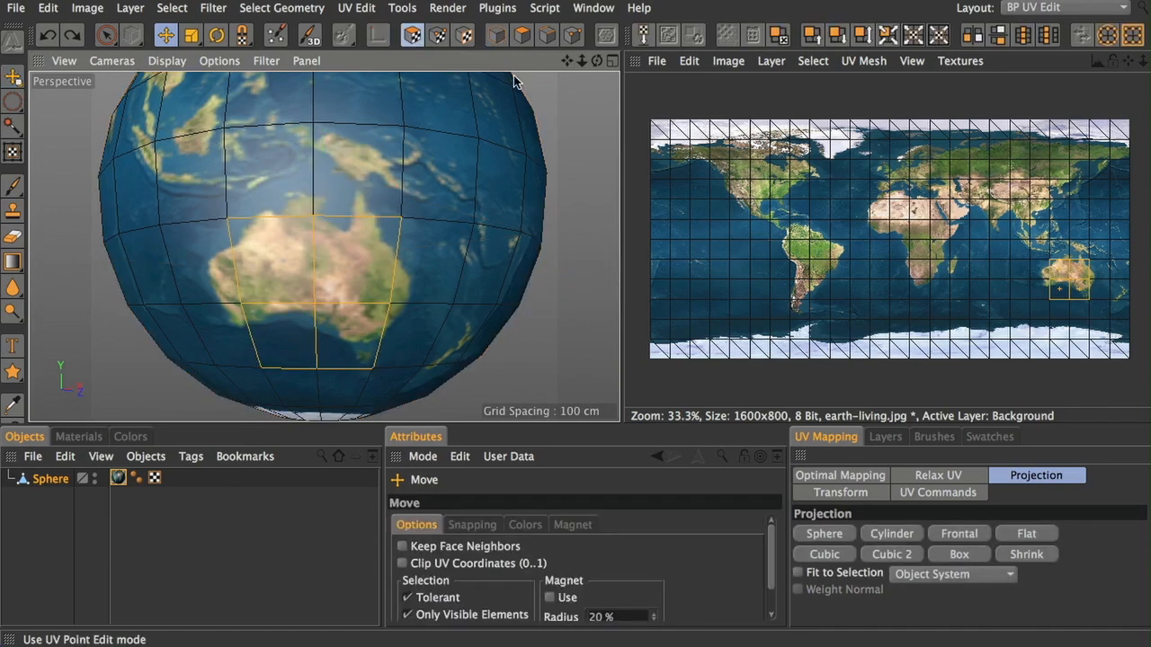
left_click(106, 35)
left_click(1041, 272)
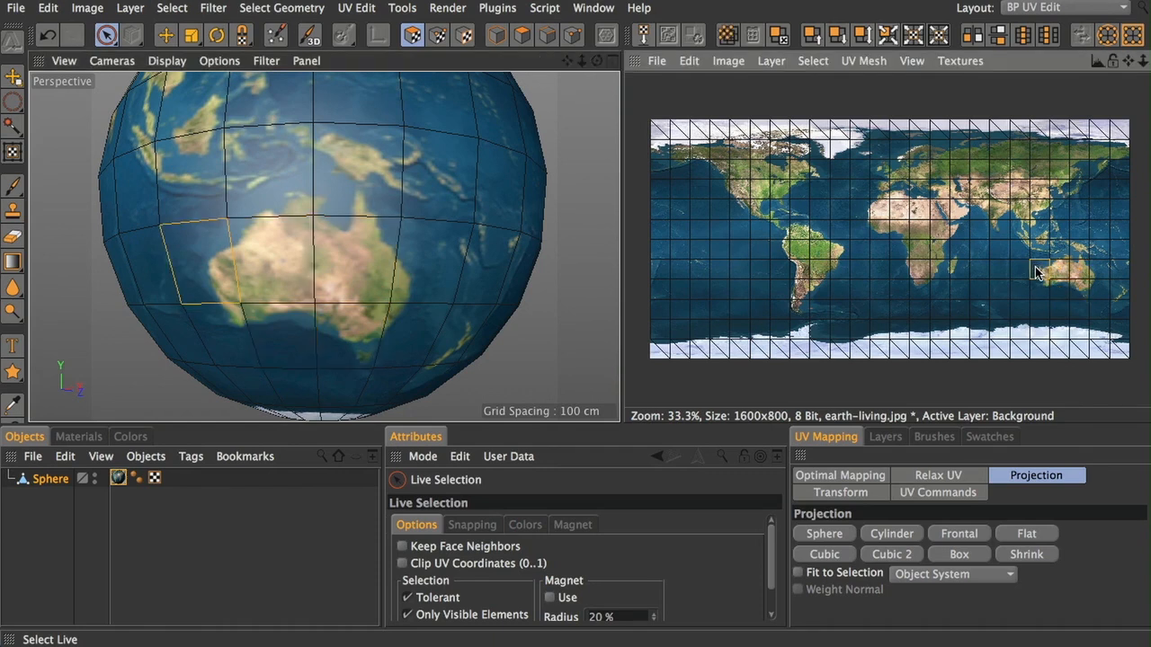
left_click(1060, 275)
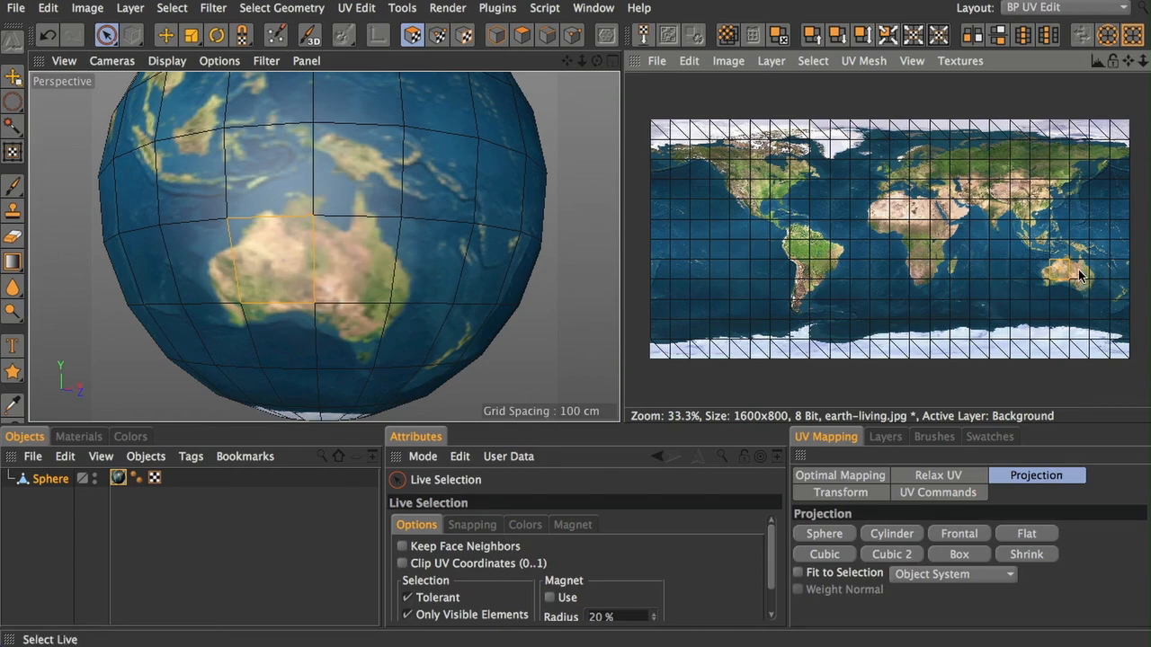
left_click_drag(1079, 274, 1066, 297, "shift")
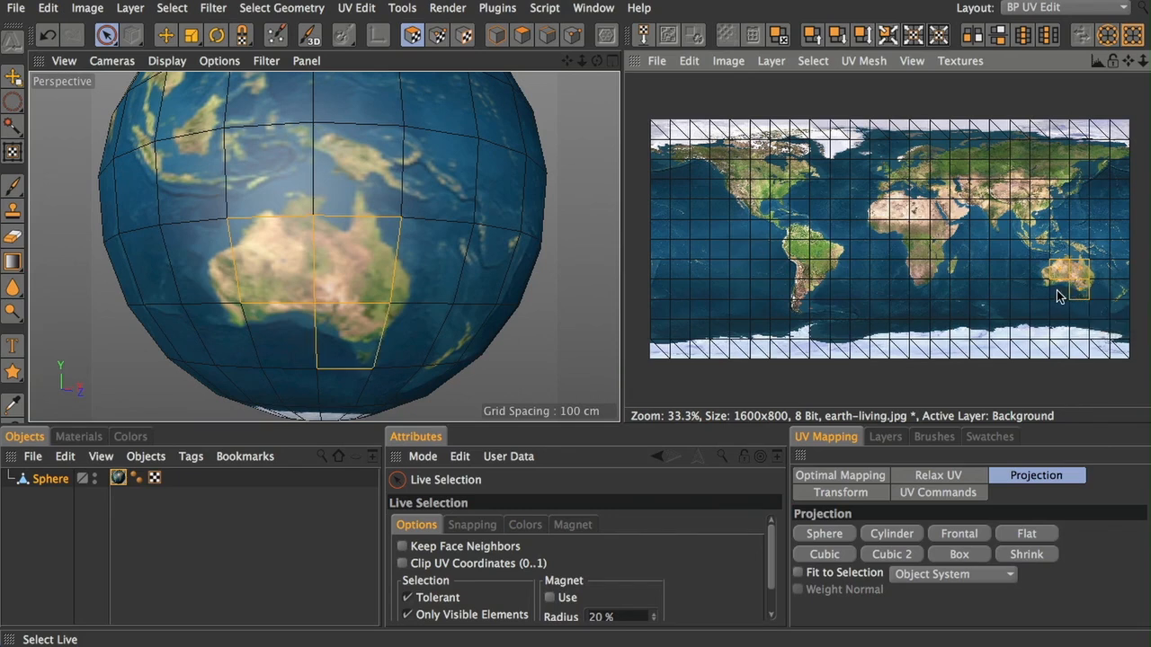
left_click(1058, 296, "shift")
Try moving the four selected UV polygons to northern Europe and then slightly east of Australia, undoing each of these moves
left_click(167, 38)
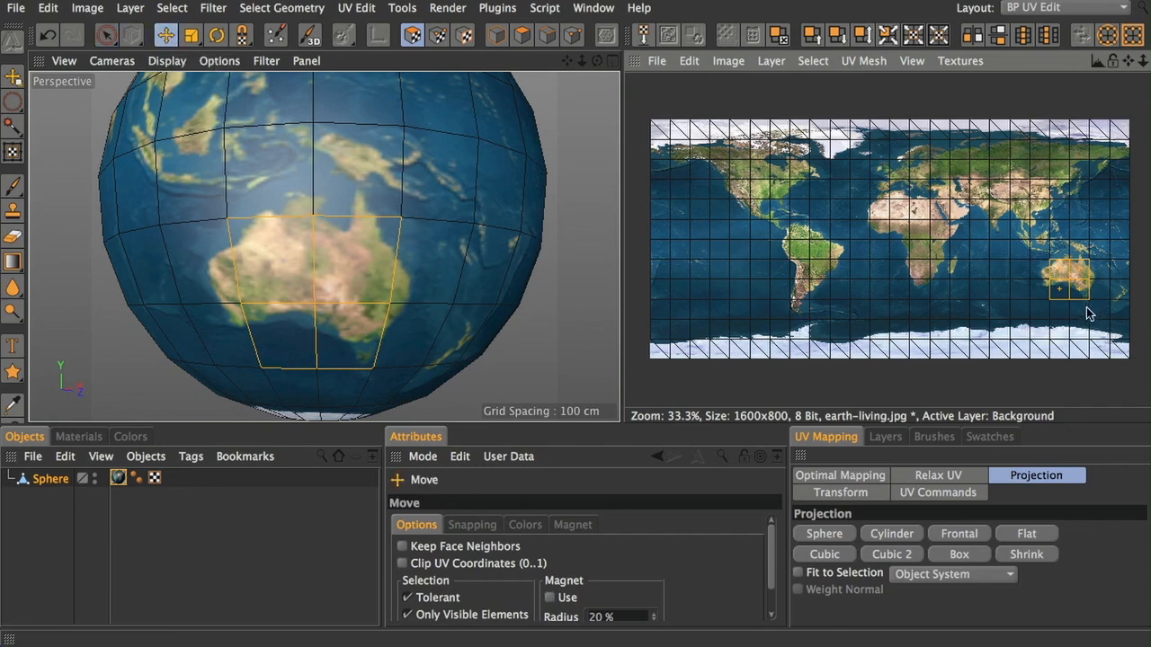
left_click_drag(1082, 275, 1082, 271)
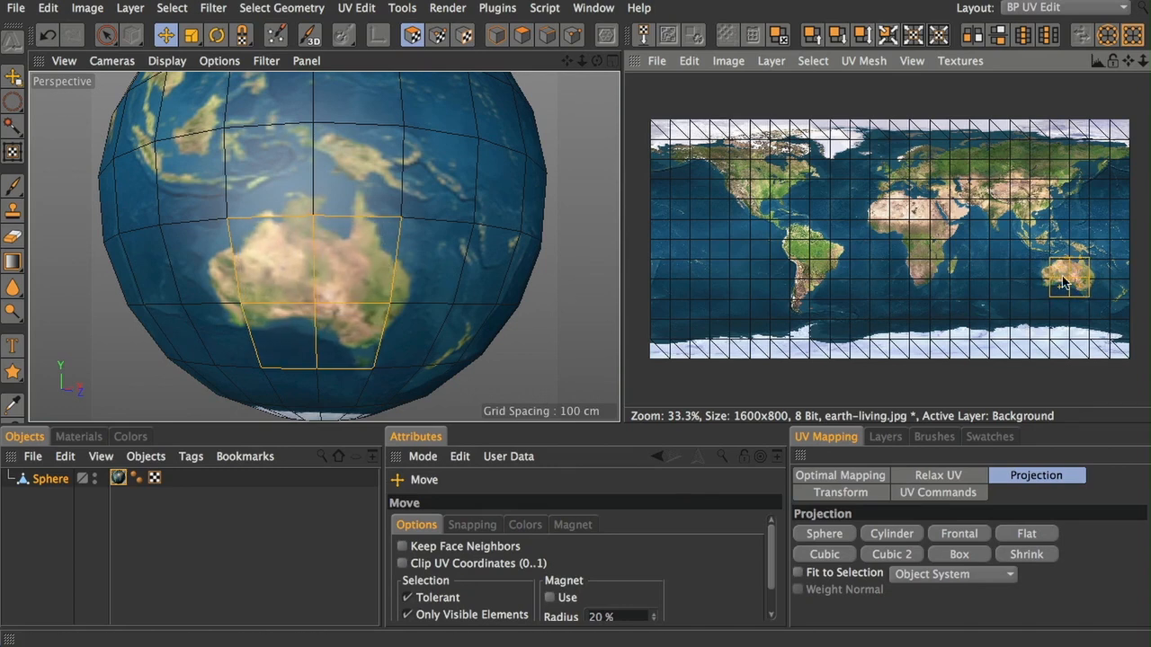
left_click_drag(1079, 269, 1067, 260)
left_click_drag(925, 165, 903, 146)
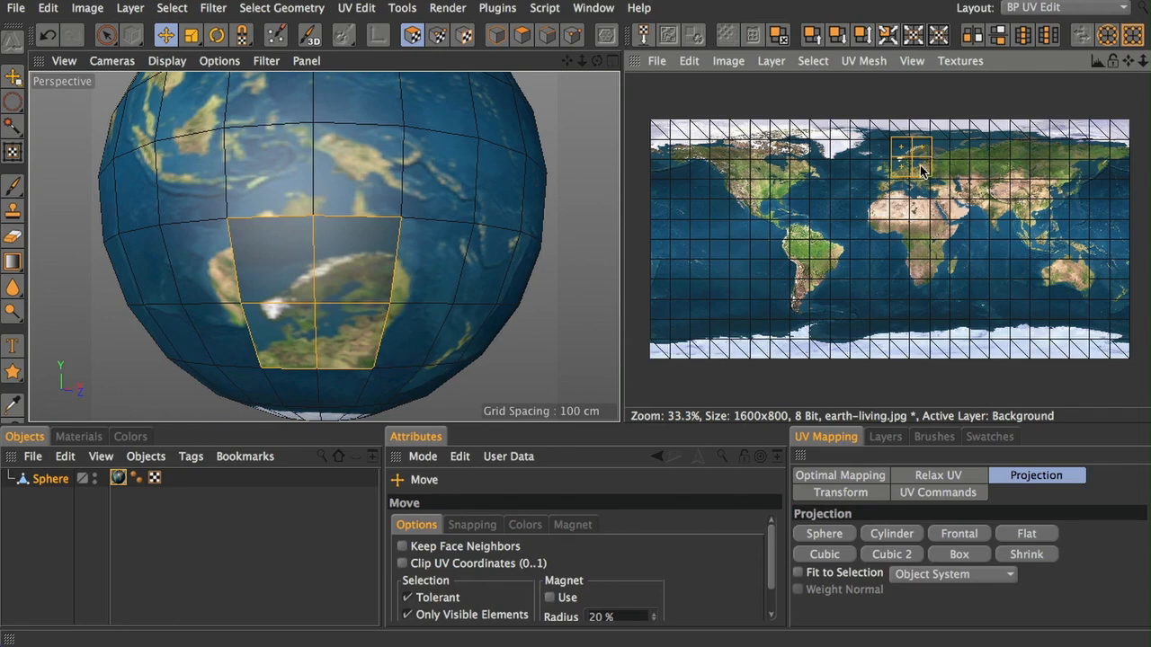
key("ctrl+z")
mouse_move(1078, 286)
left_mouse_down()
mouse_move(1068, 275)
mouse_move(1092, 286)
left_mouse_up()
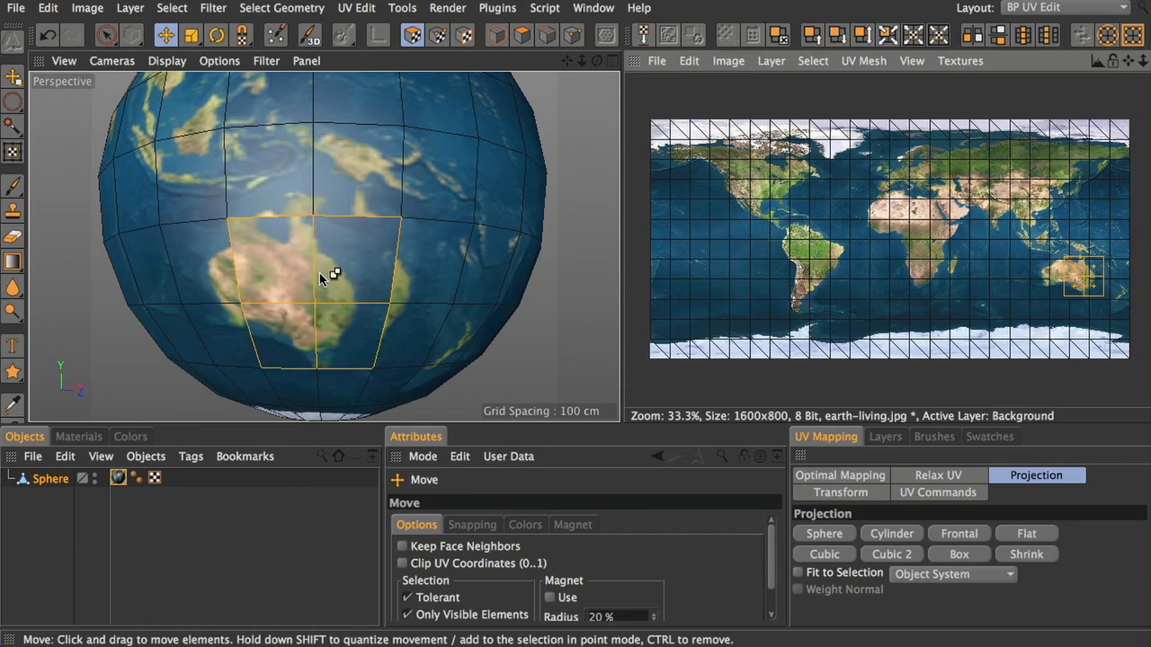
key("ctrl+z")
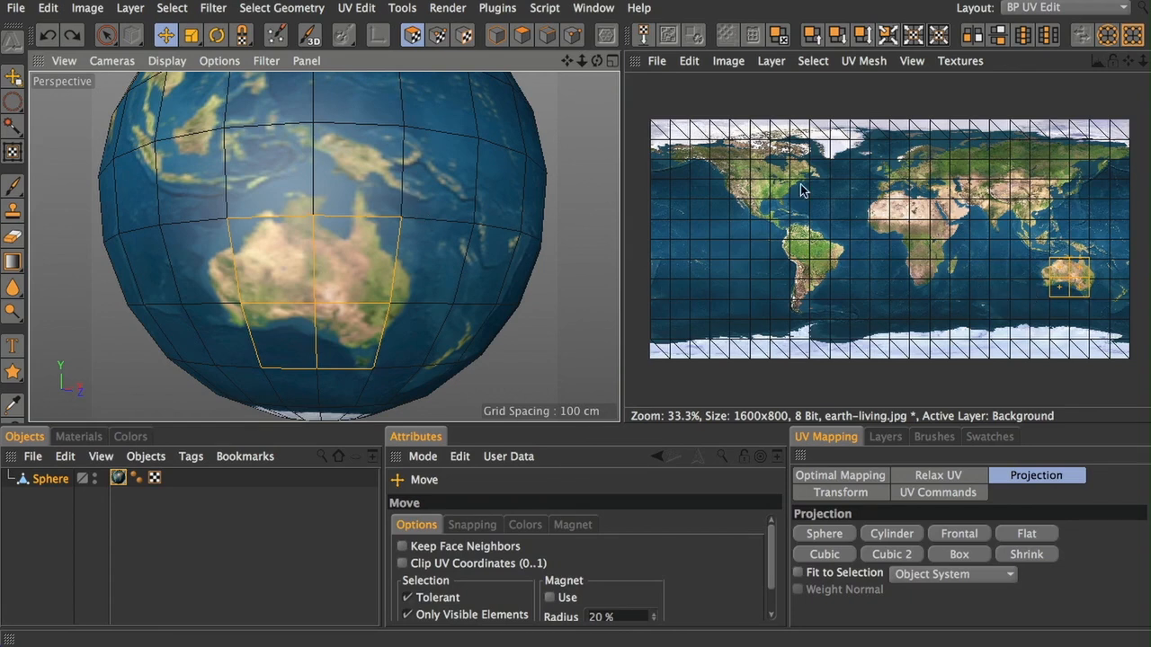
In polygon editing mode, try moving the four selected Australia polygons outward and upward from the sphere's surface
left_click(523, 35)
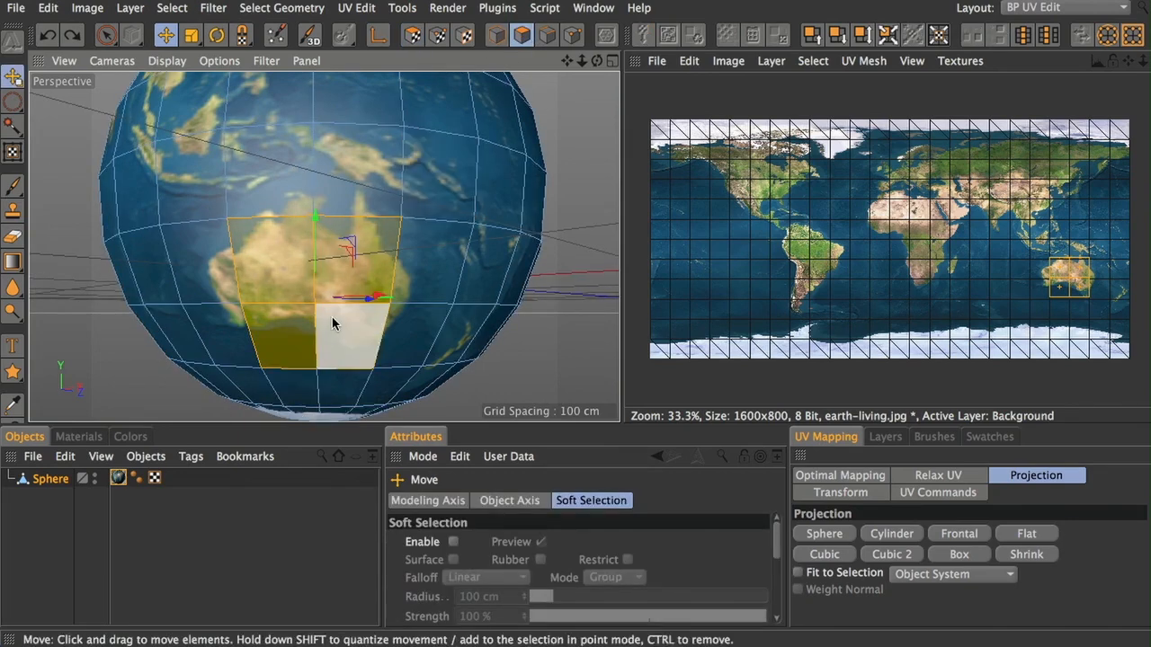
left_click_drag(293, 266, 378, 318, "alt")
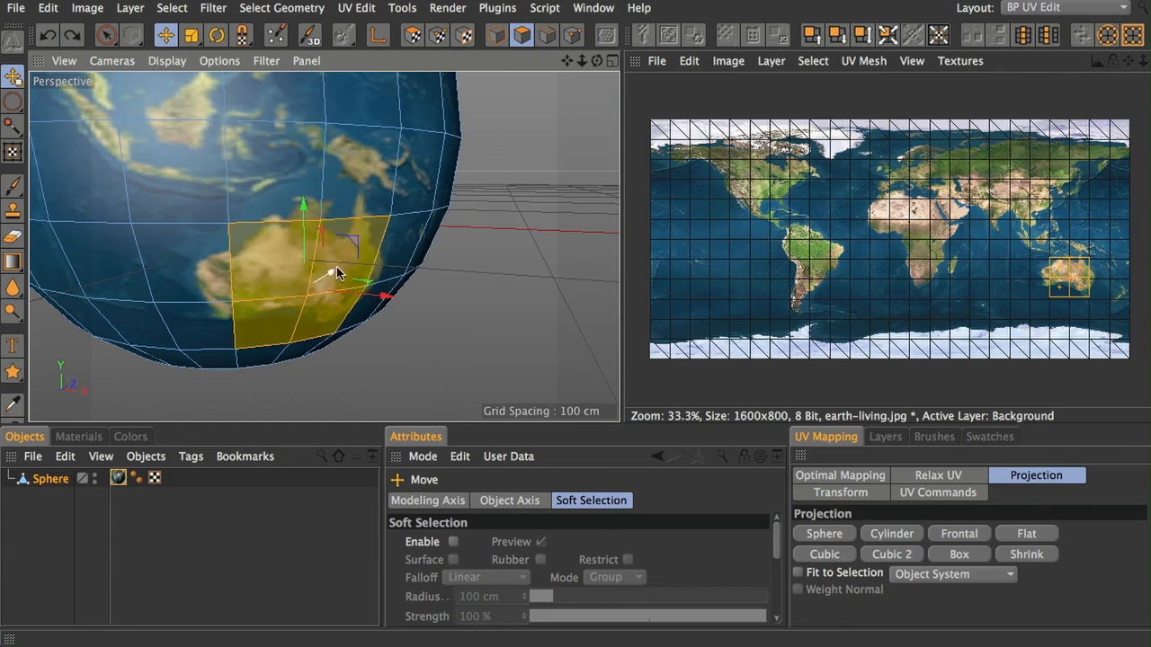
left_click_drag(385, 297, 418, 328)
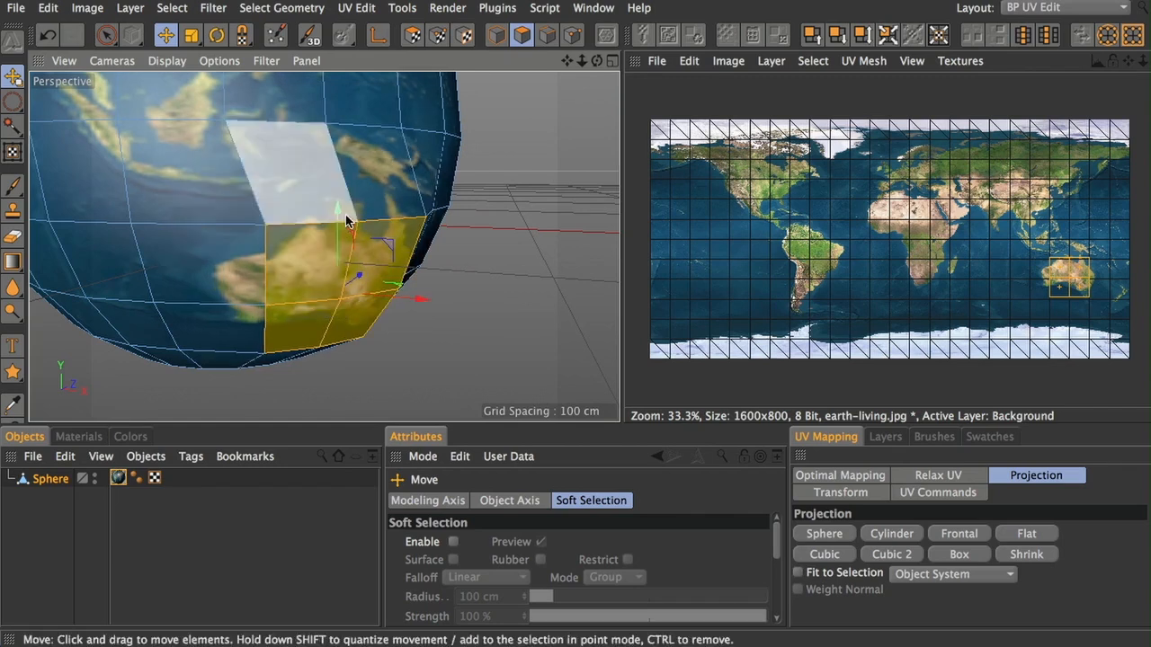
left_click_drag(337, 207, 358, 162)
left_click_drag(419, 246, 463, 251)
Try rotating the four displaced Australia polygons on the sphere
key("r")
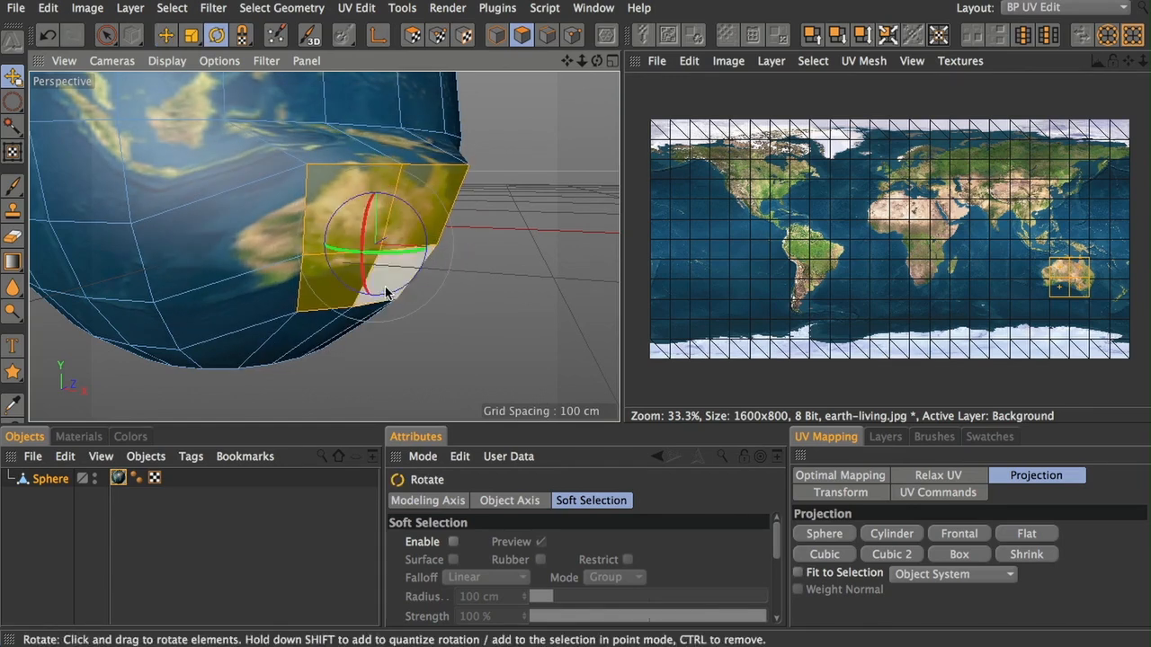
mouse_move(391, 293)
left_mouse_down()
mouse_move(365, 293)
mouse_move(376, 261)
mouse_move(411, 285)
left_mouse_up()
left_click_drag(415, 189, 368, 299)
Try moving the Australia polygons farther out along the red axis, shifting them vertically and pulling them slightly back in
left_click(166, 35)
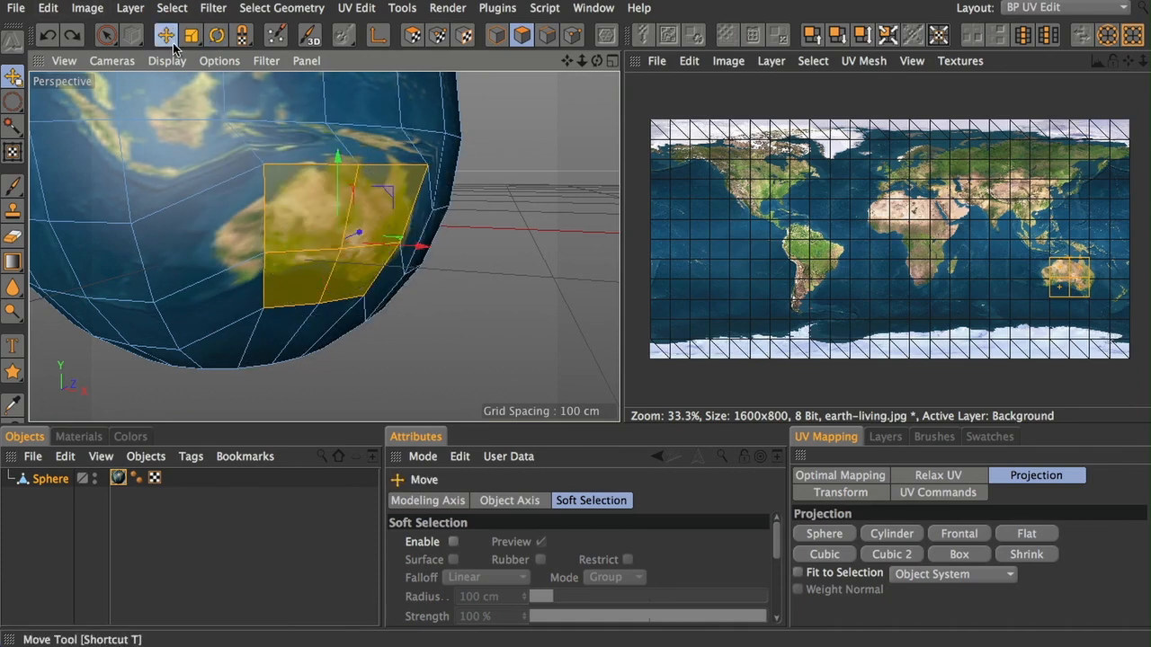
left_click_drag(423, 251, 493, 250)
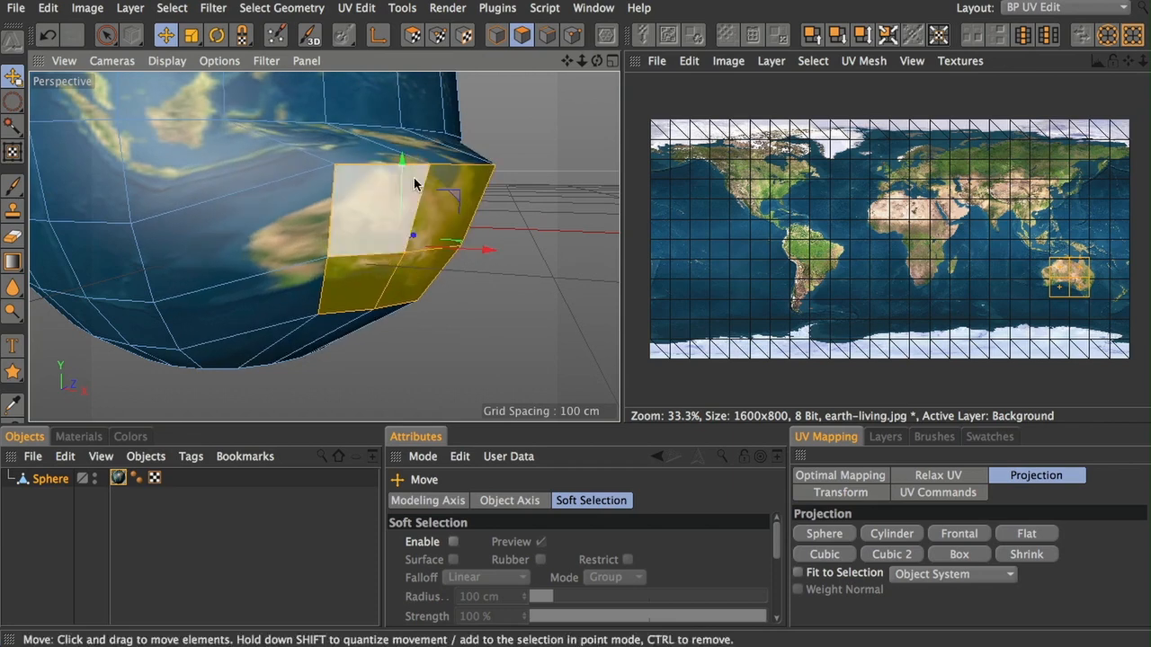
mouse_move(402, 157)
left_mouse_down()
mouse_move(401, 241)
mouse_move(406, 169)
left_mouse_up()
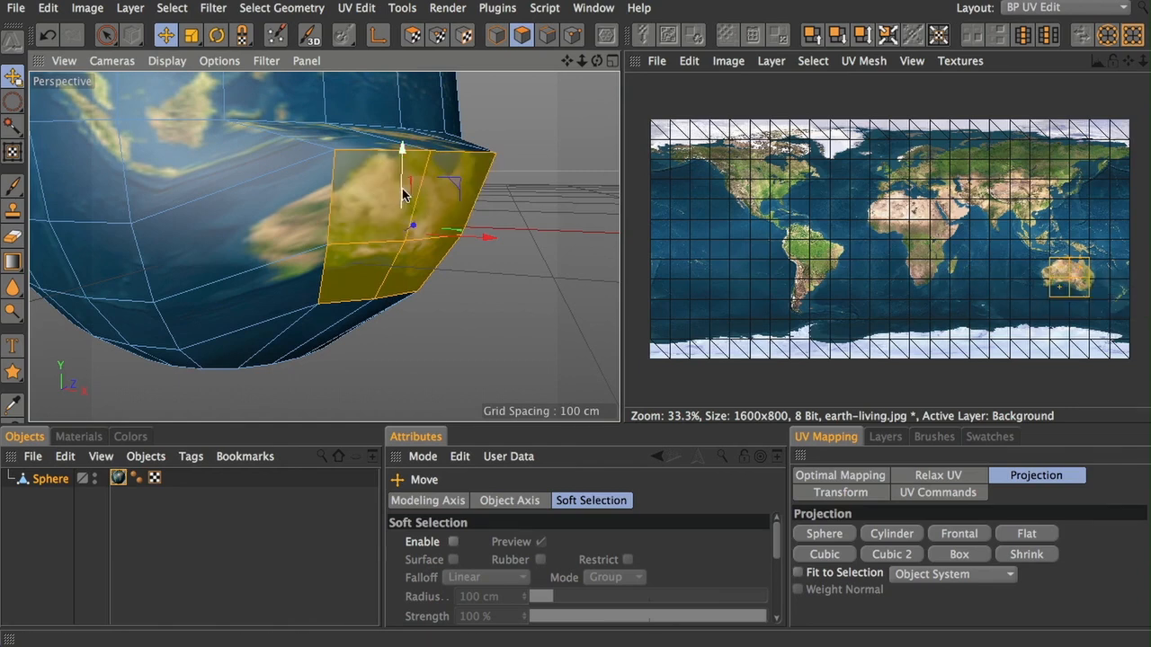
left_click_drag(486, 241, 458, 240)
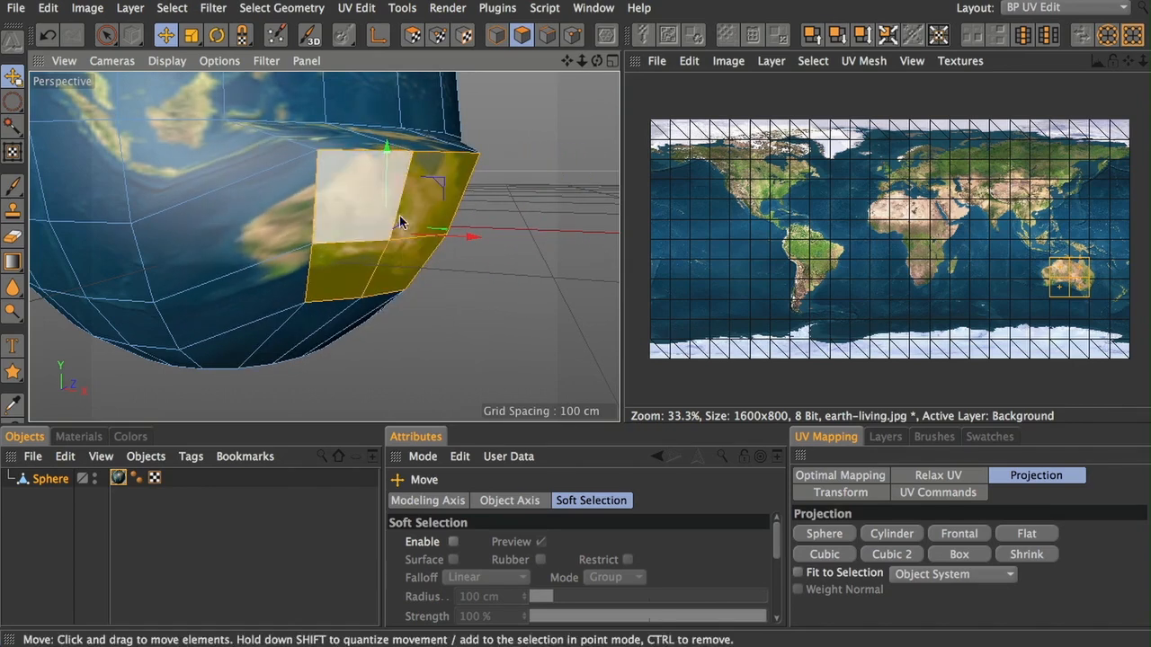
Undo the polygon moves to restore the sphere's shape, and clear the polygon selection
key("super+z")
key("super+z")
key("super+z")
key("super+z")
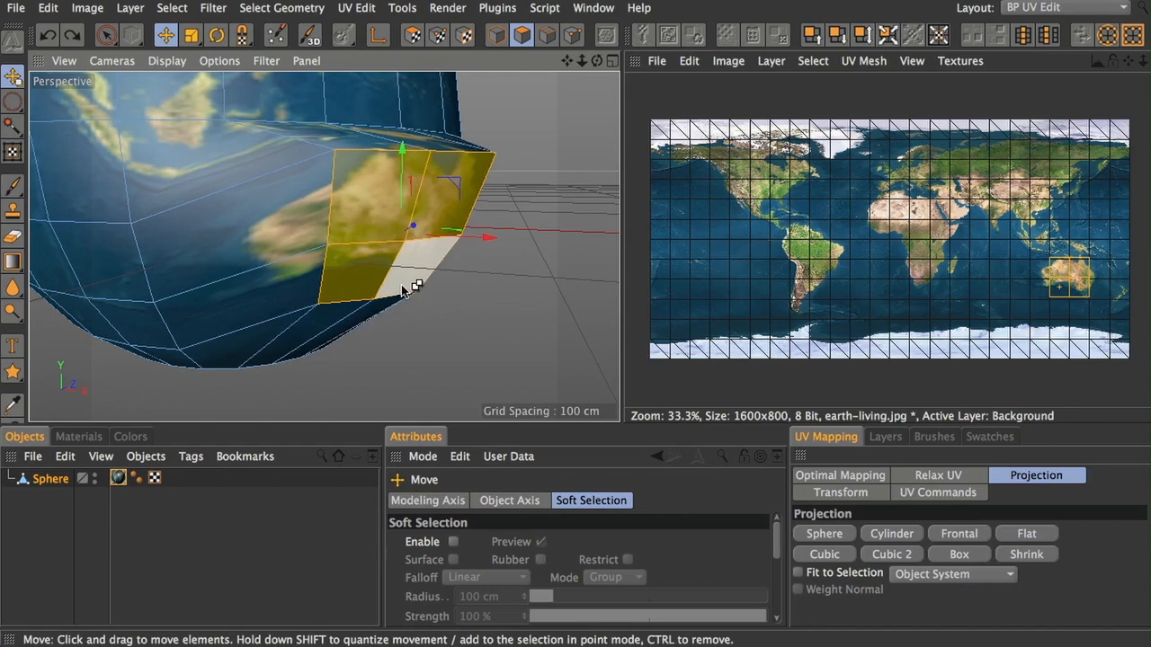
key("super+z")
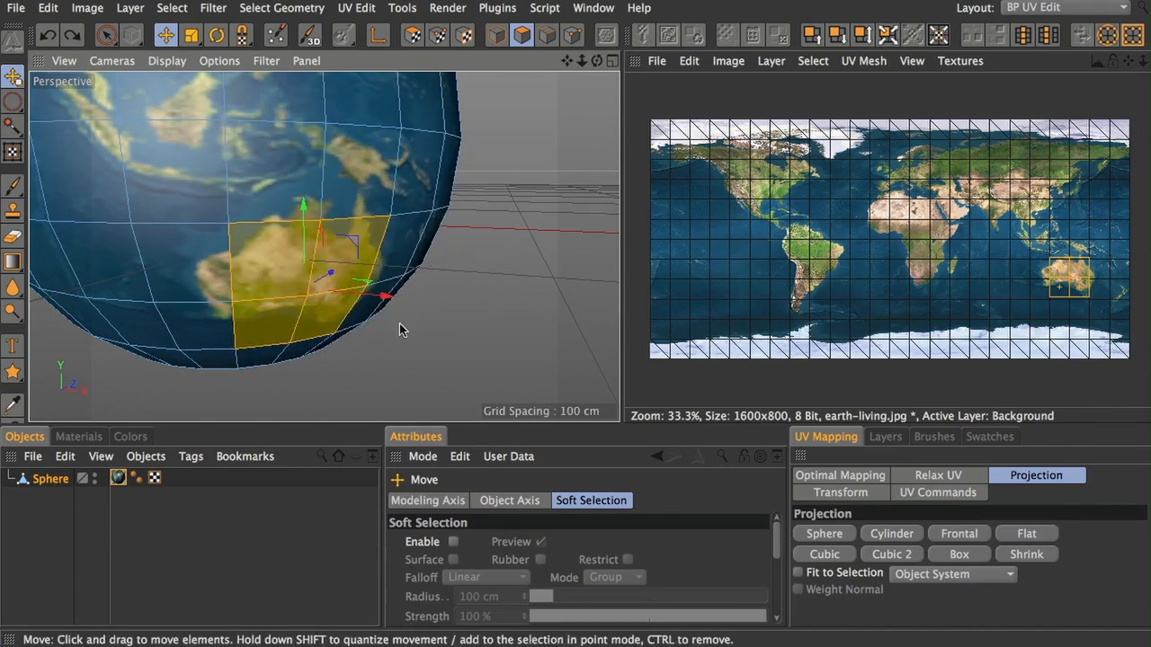
left_click(456, 358)
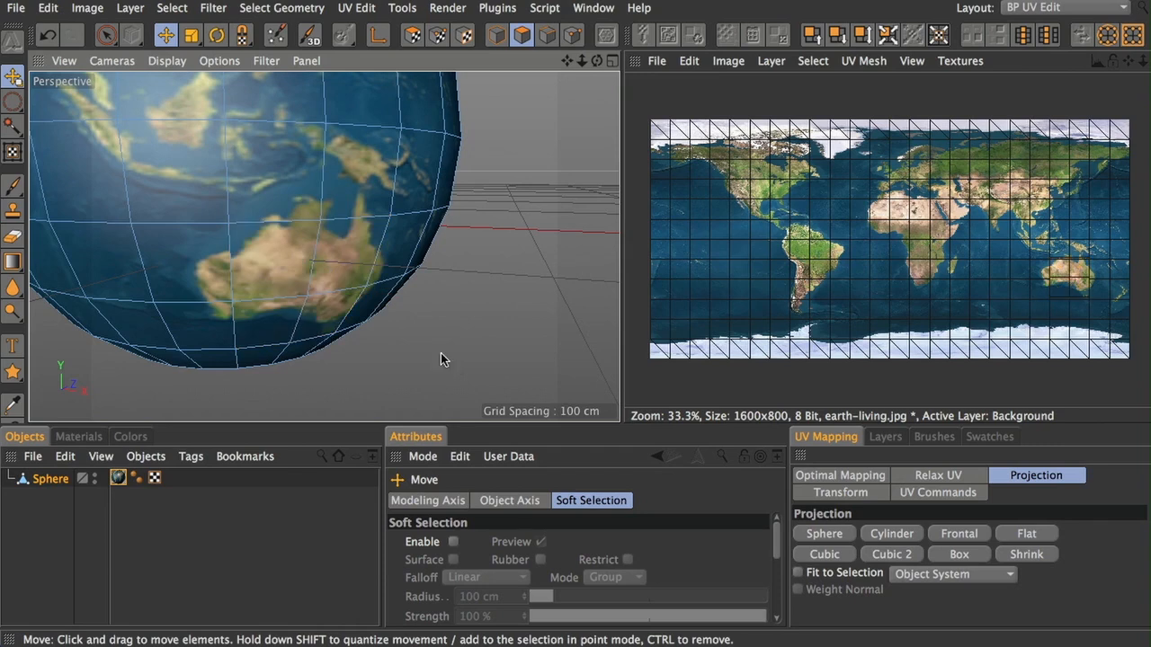